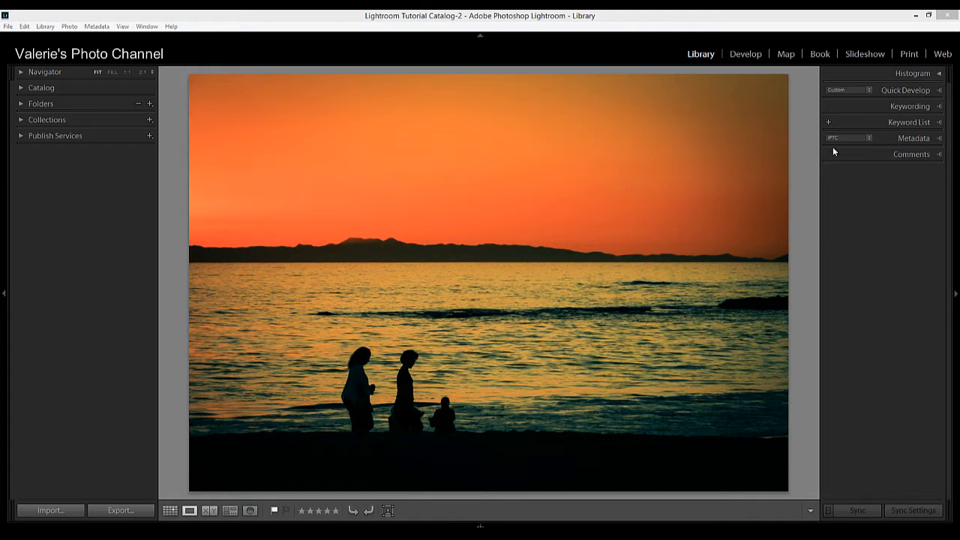
# - Expand the photo's Metadata panel and scroll down to the still-empty Copyright section
pyautogui.click(937, 142)
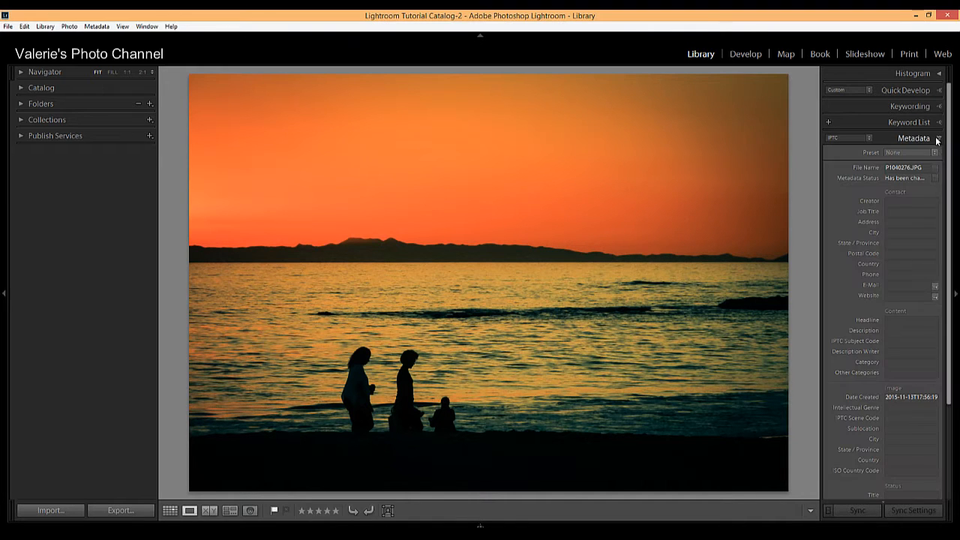
pyautogui.scroll(-4, 902, 383)
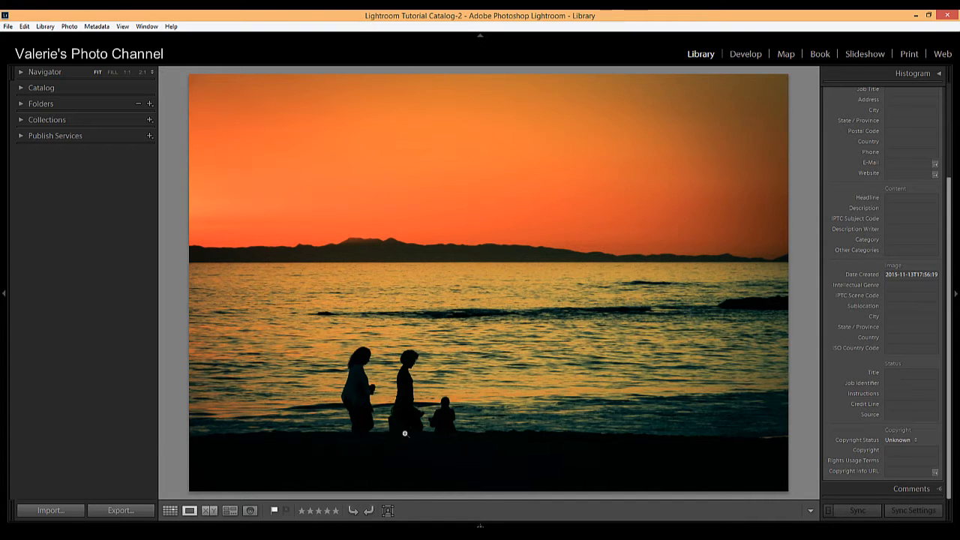
# - In the Import window, choose New from the Apply During Import Metadata dropdown
pyautogui.click(46, 510)
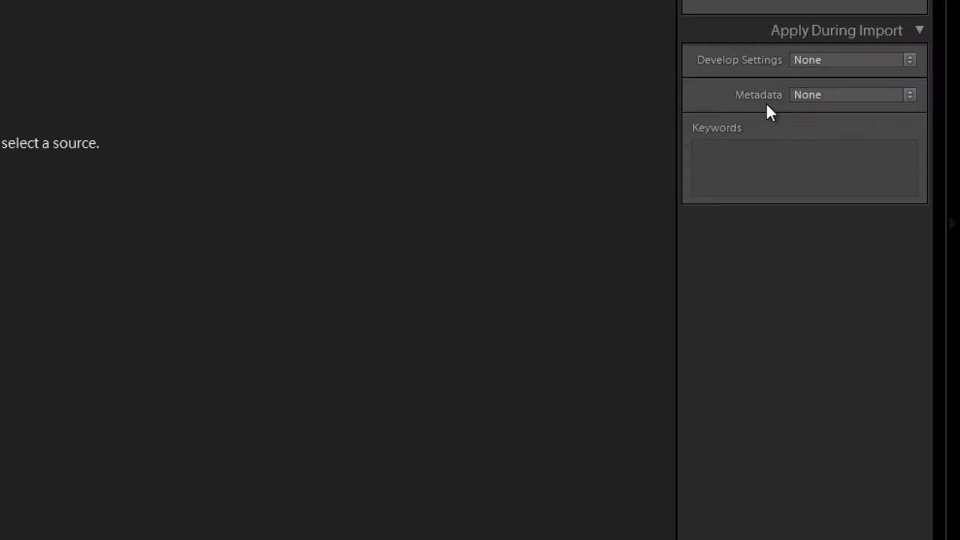
pyautogui.click(910, 96)
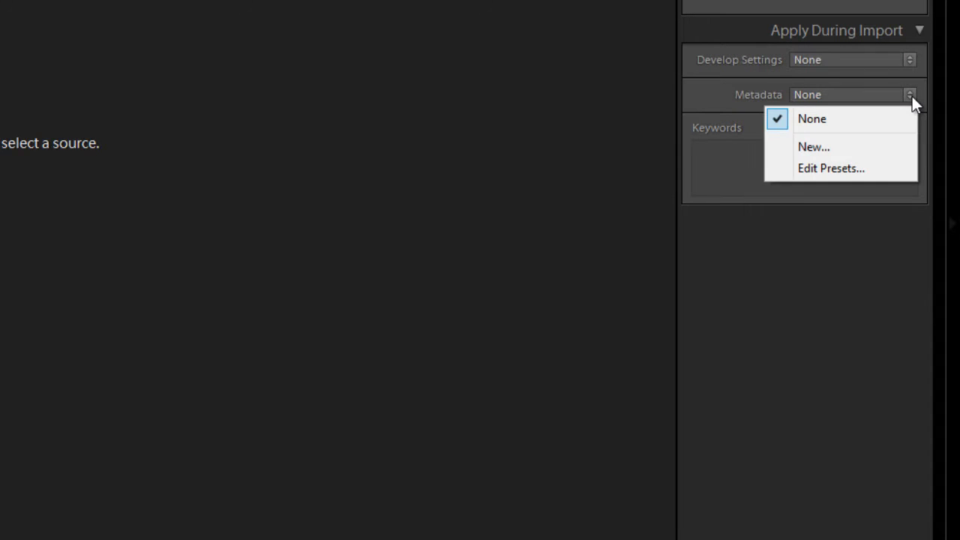
pyautogui.click(847, 148)
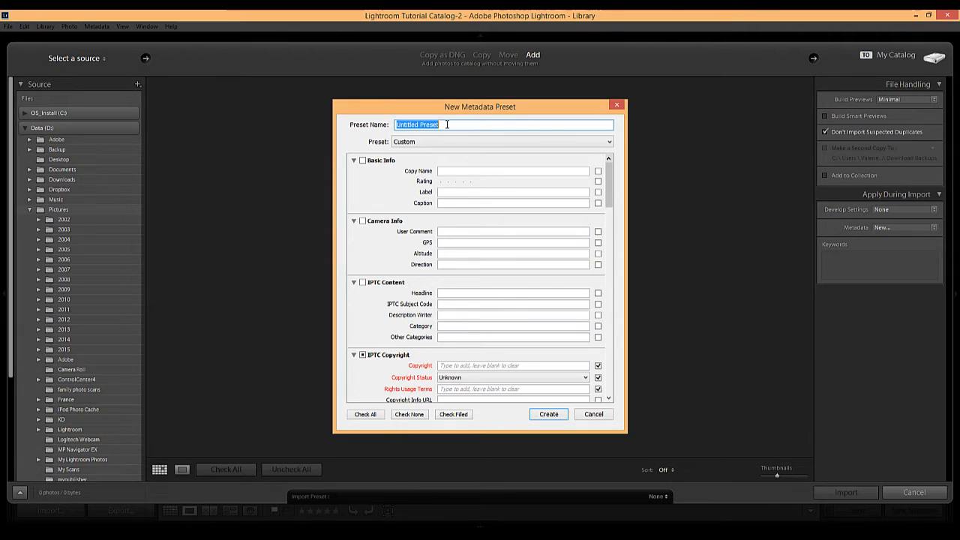
# - Name the new metadata preset 'Copyright 2016', correcting a mistyped number
pyautogui.write('Copyright 30')
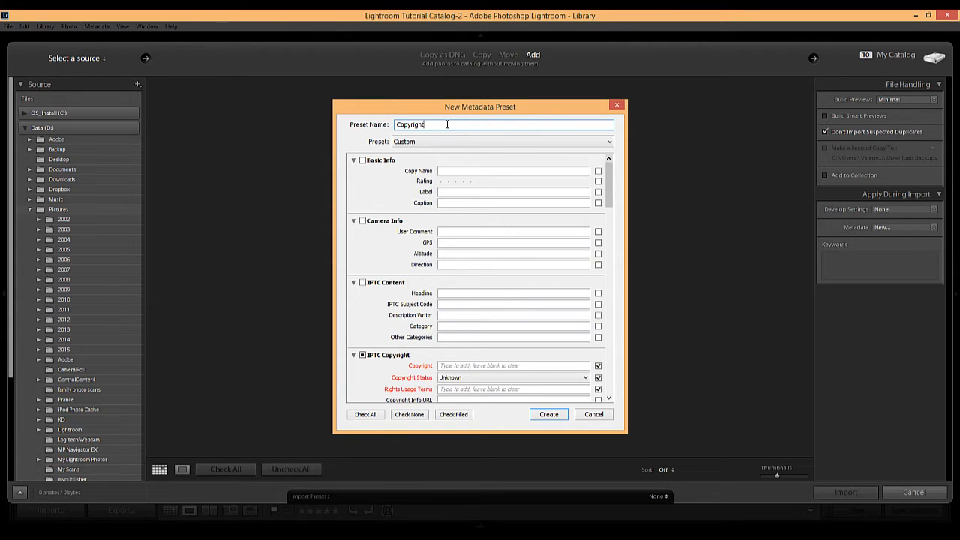
pyautogui.press('BackSpace')
pyautogui.press('BackSpace')
pyautogui.write('2016')
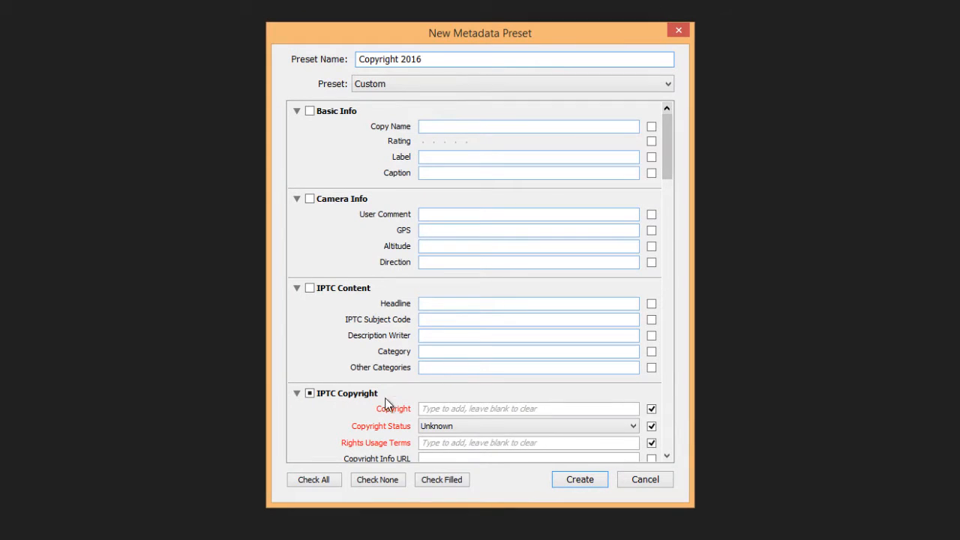
pyautogui.click(471, 412)
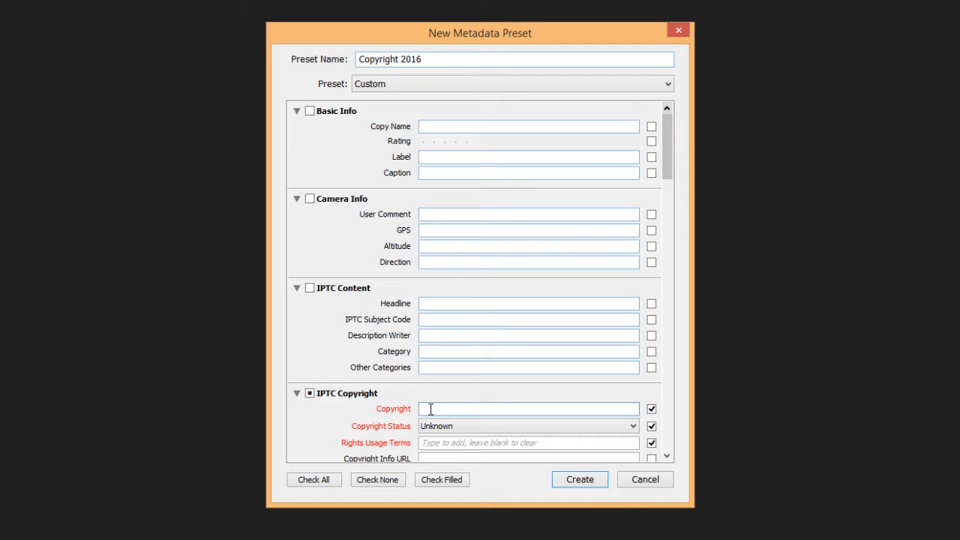
# - Enter a copyright notice of '© 2016' followed by the photographer's name
pyautogui.write('c')
pyautogui.press('BackSpace')
pyautogui.press('BackSpace')
pyautogui.write('©')
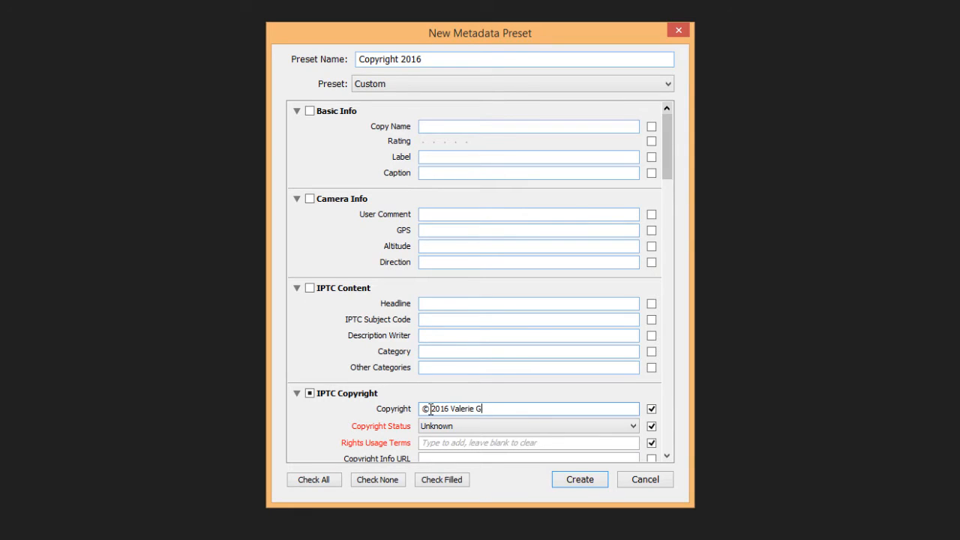
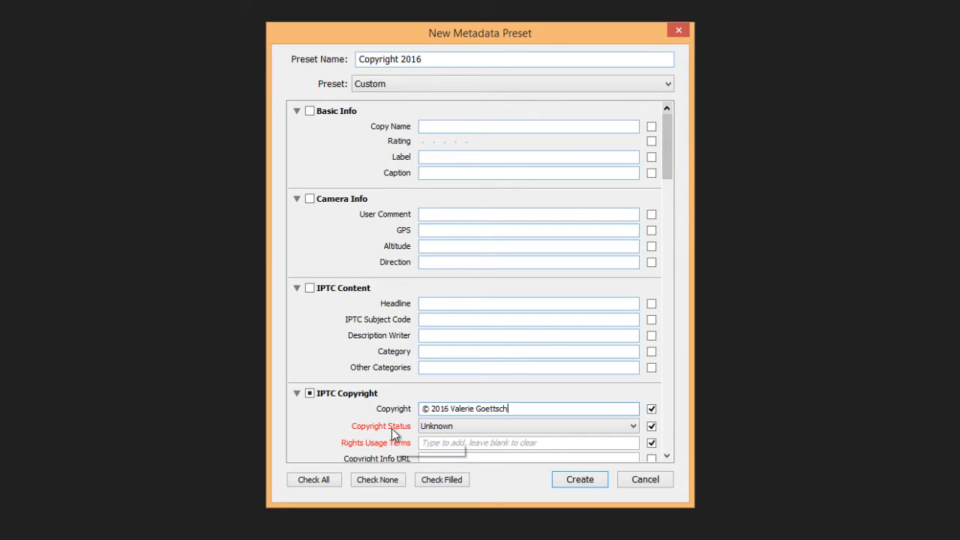
# - Set Copyright Status to Copyrighted and Rights Usage Terms to 'All Rights Reserved'
pyautogui.click(632, 429)
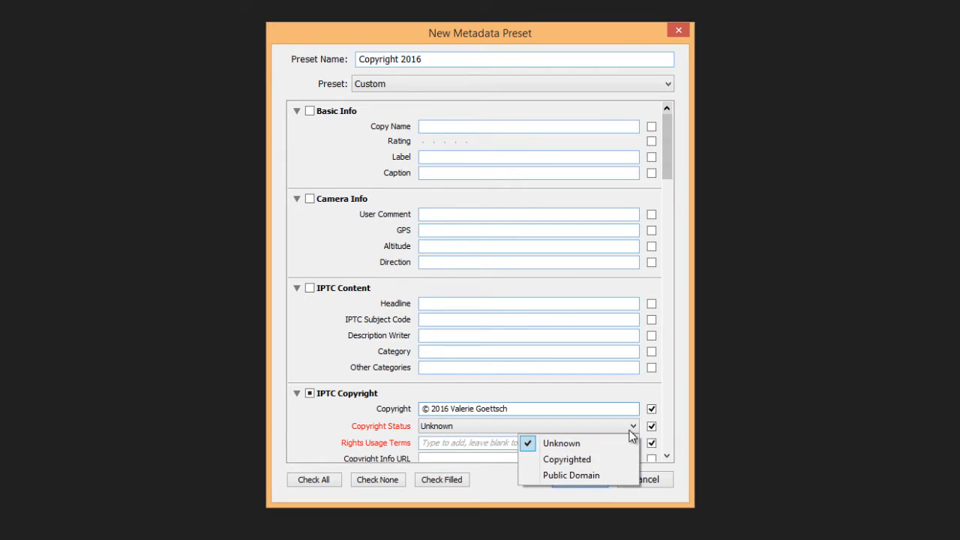
pyautogui.click(592, 462)
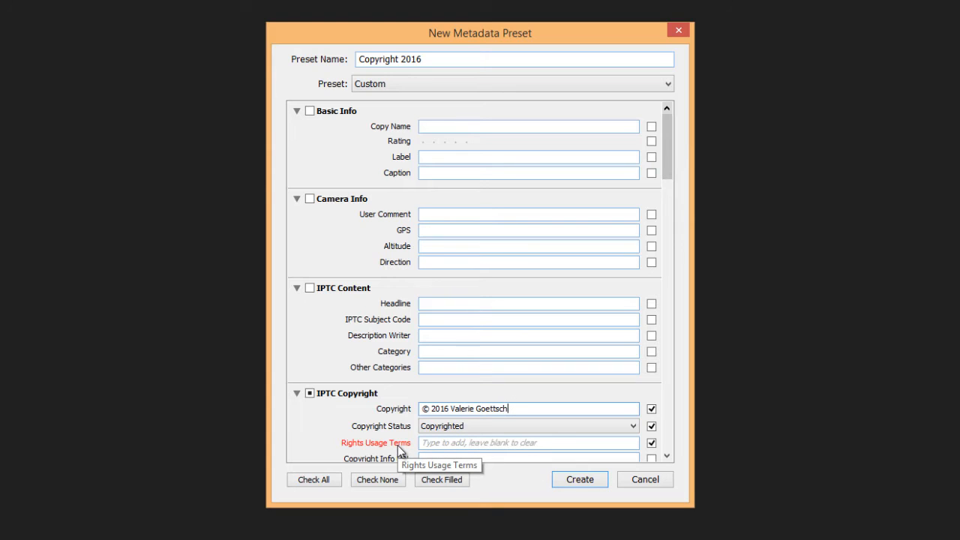
pyautogui.click(468, 446)
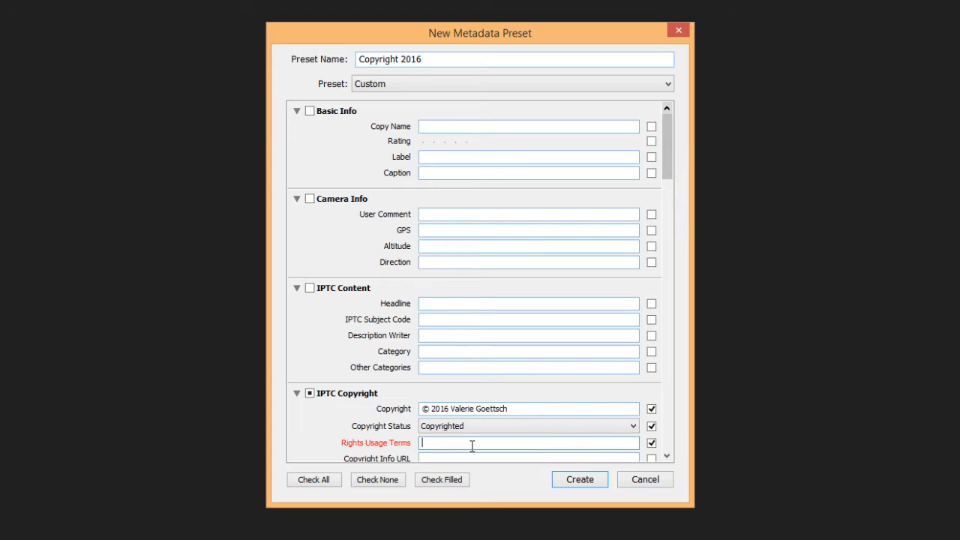
pyautogui.write('All Rights')
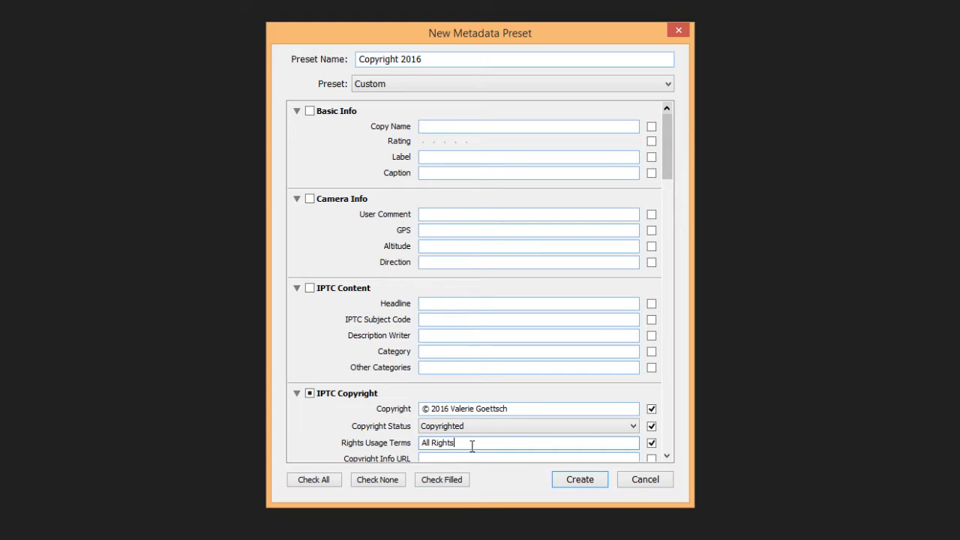
pyautogui.write(' Reserved')
pyautogui.moveTo(668, 157); pyautogui.dragTo(679, 182)
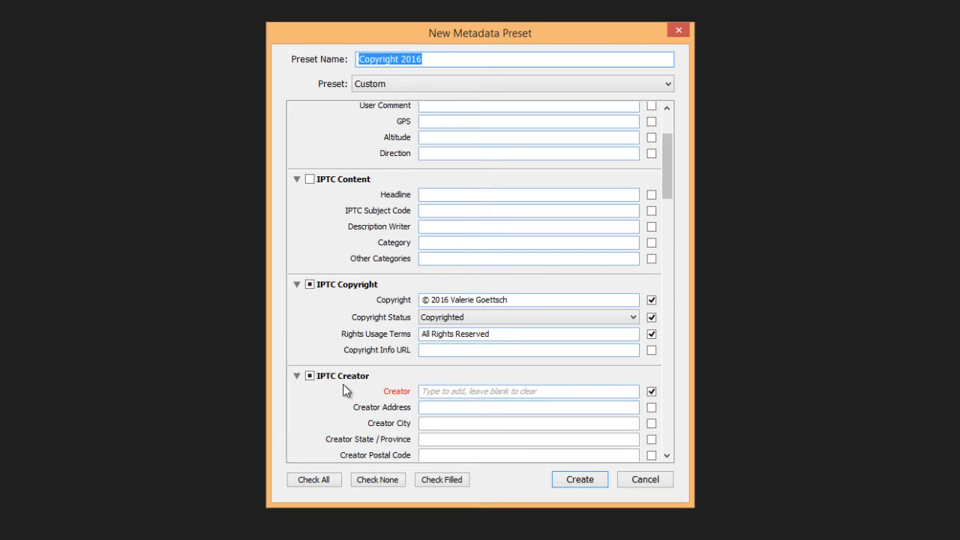
# - Enter the photographer's name in the preset's IPTC Creator field
pyautogui.click(429, 392)
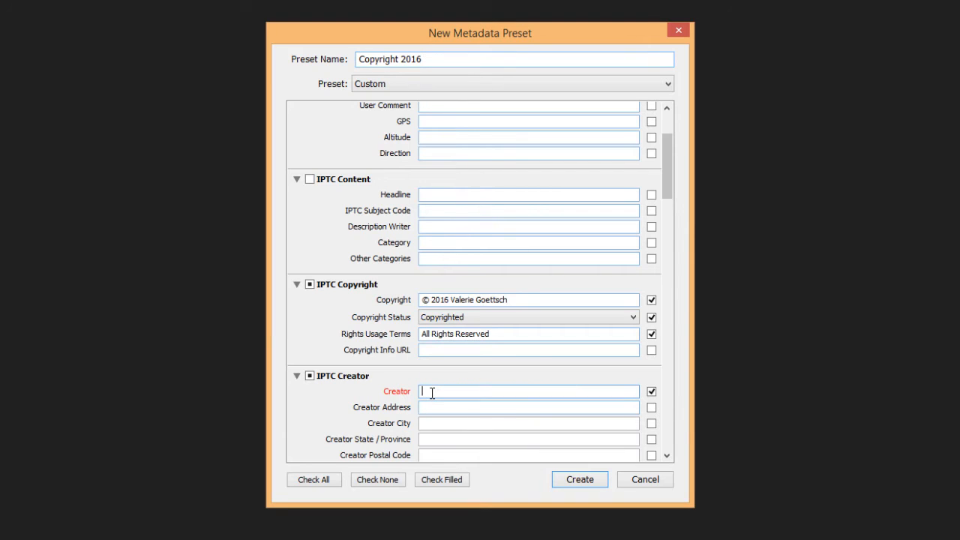
pyautogui.scroll(-10, 488, 420)
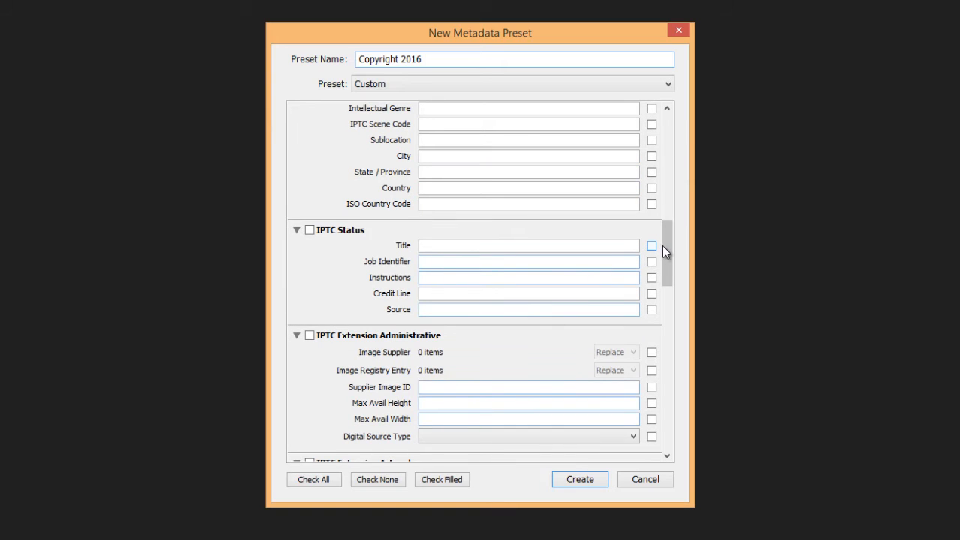
pyautogui.moveTo(665, 249); pyautogui.dragTo(671, 239)
pyautogui.scroll(5, 678, 225)
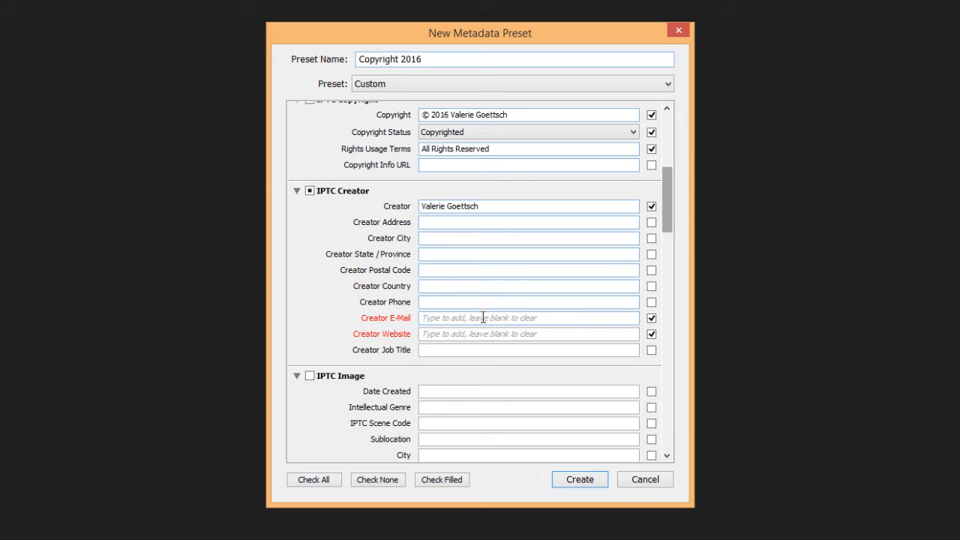
pyautogui.click(483, 319)
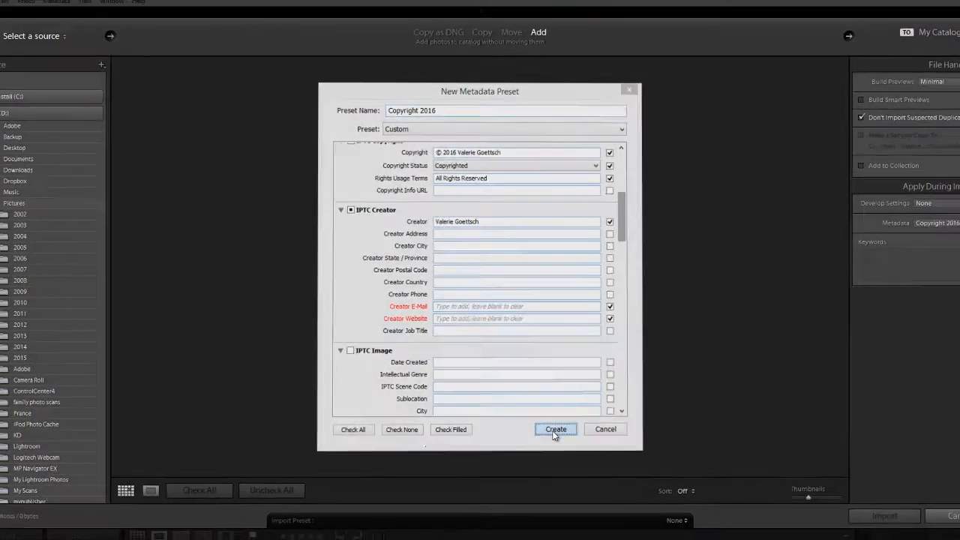
# - Create the Copyright 2016 preset and confirm it as the import metadata preset
pyautogui.click(575, 482)
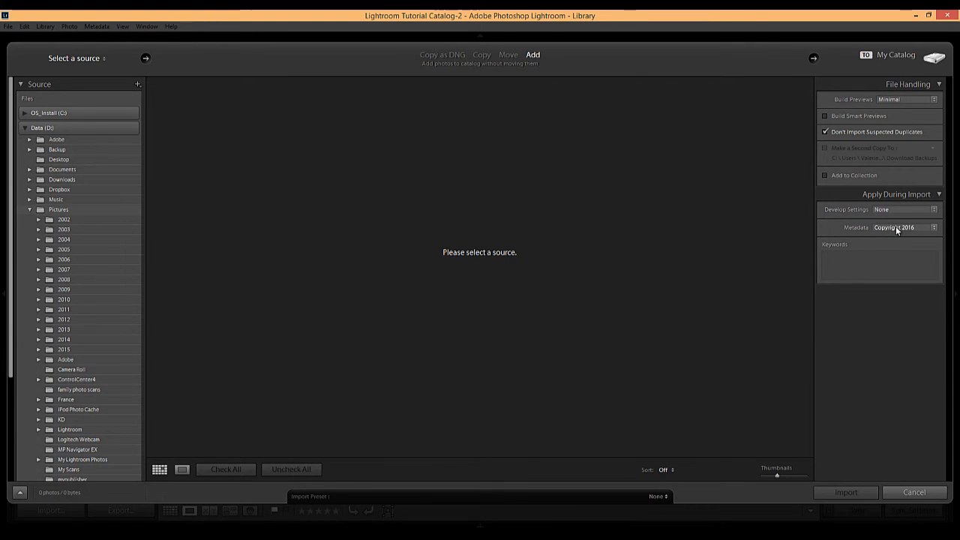
pyautogui.click(934, 229)
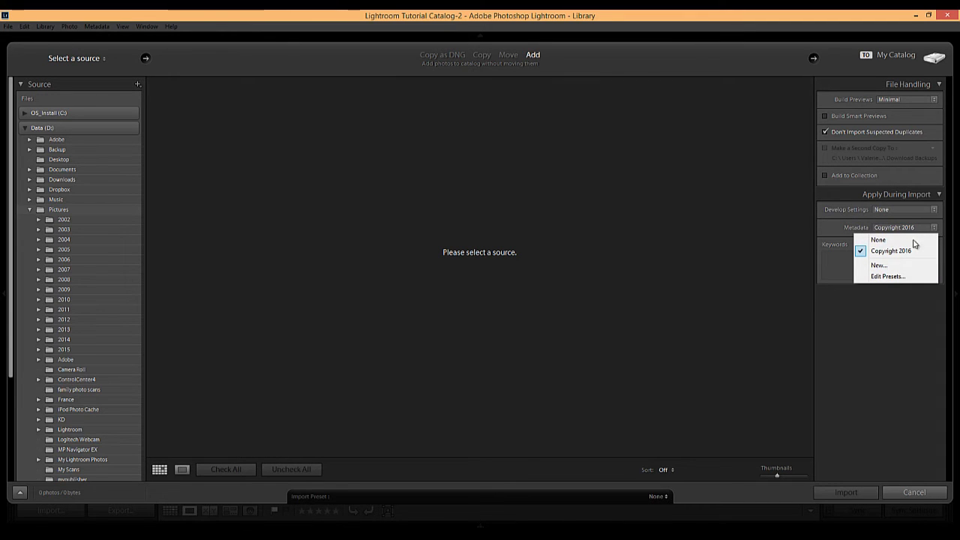
pyautogui.click(890, 252)
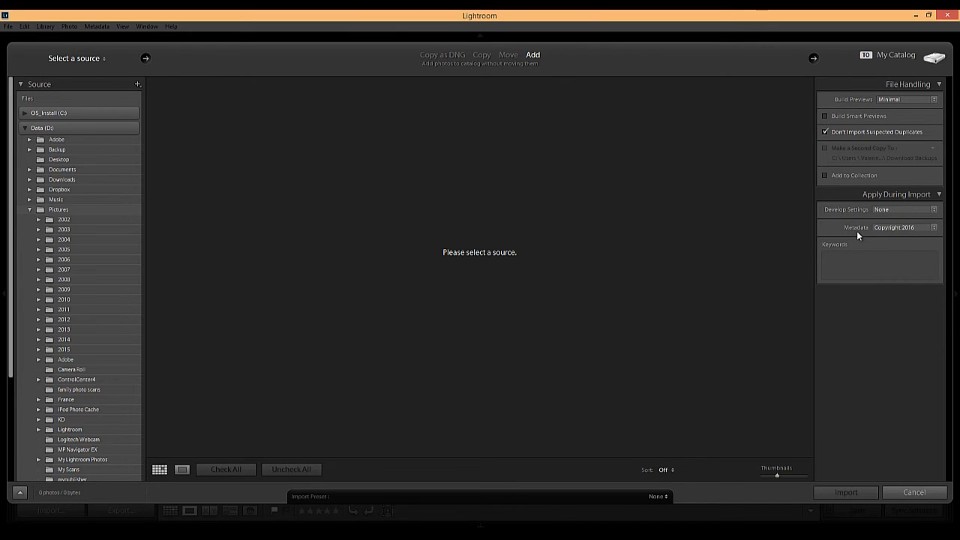
pyautogui.click(934, 229)
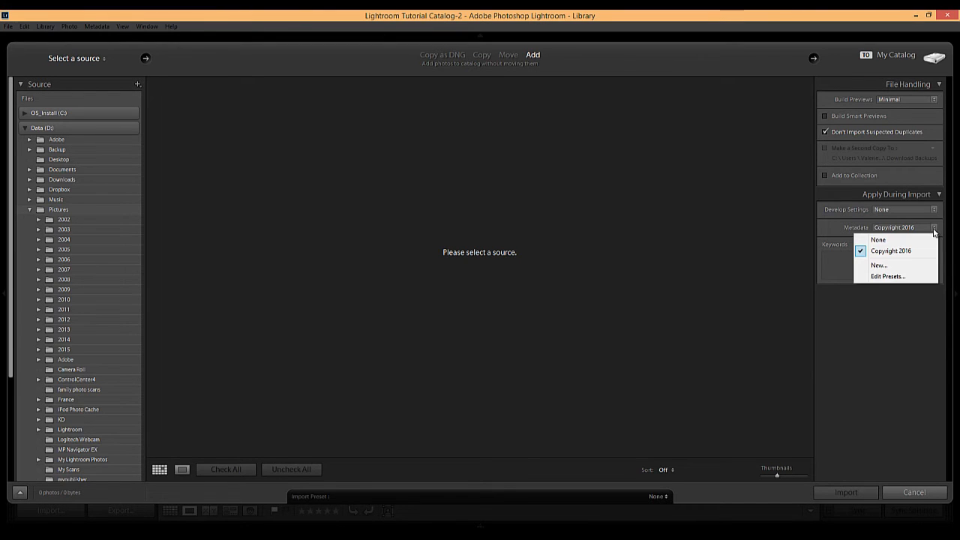
# - Load the Copyright 2016 preset in the metadata preset editor
pyautogui.click(878, 277)
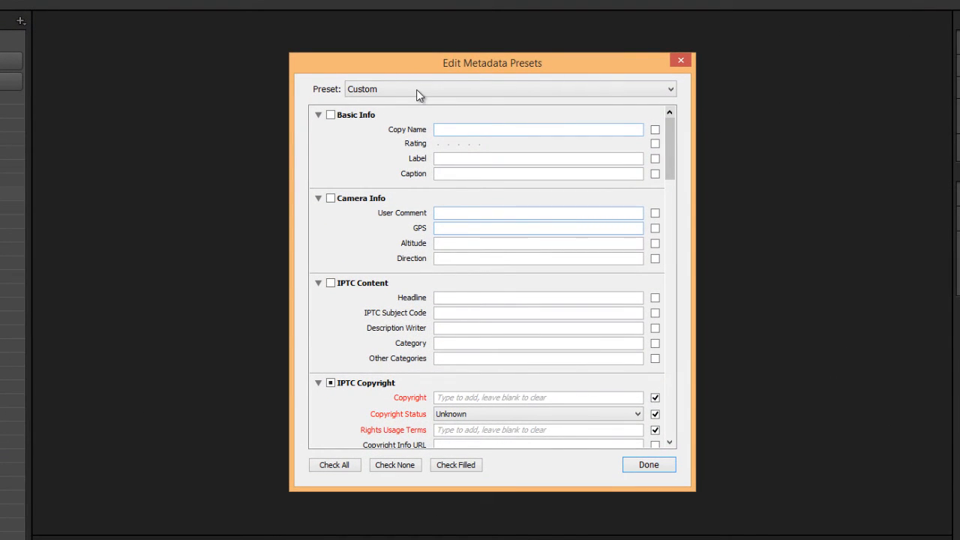
pyautogui.click(670, 91)
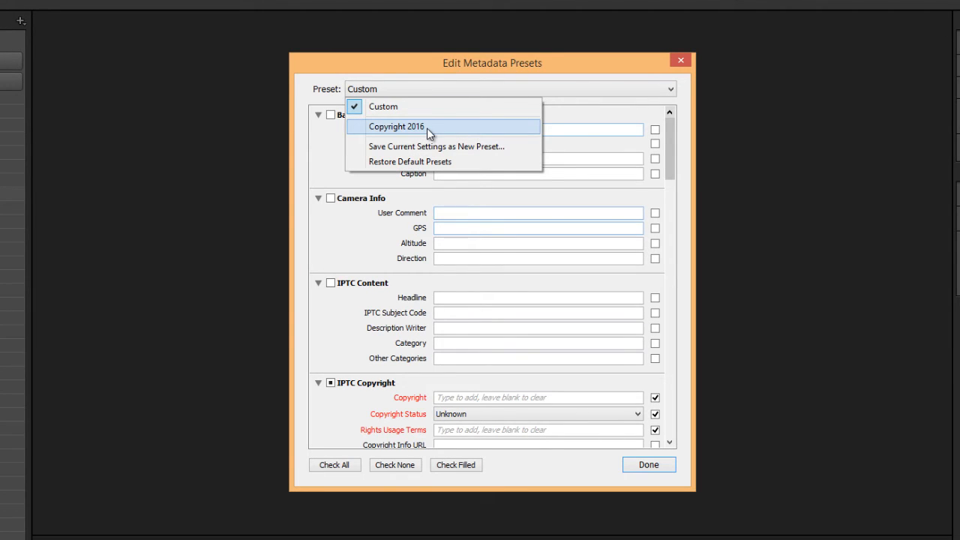
pyautogui.click(427, 128)
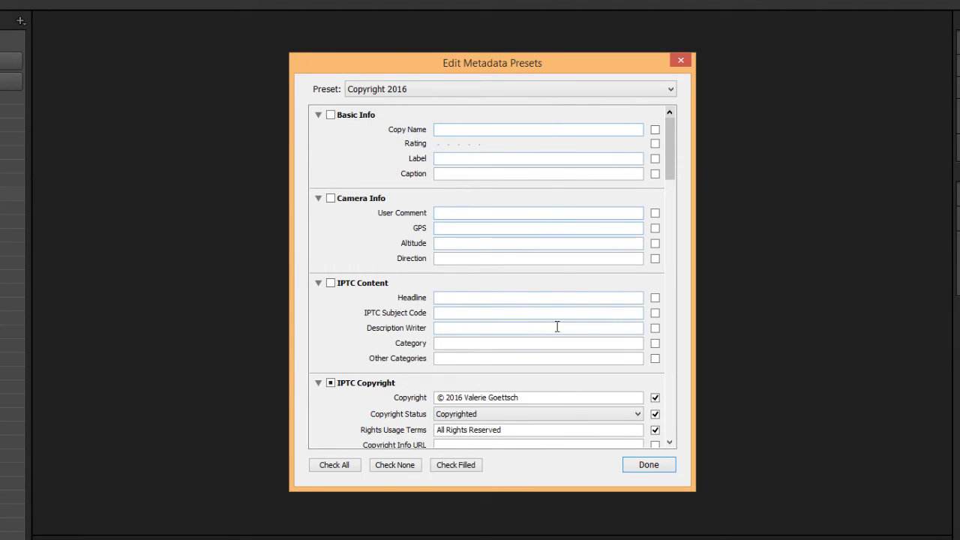
# - Add the creator's e-mail address in Creator E-Mail and save the updated preset
pyautogui.scroll(-15, 556, 325)
pyautogui.scroll(12, 556, 325)
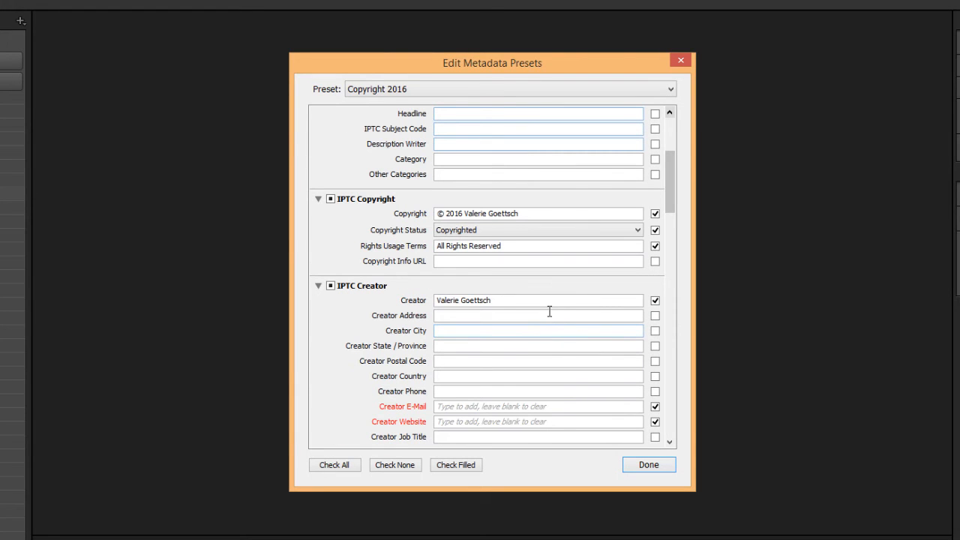
pyautogui.click(479, 406)
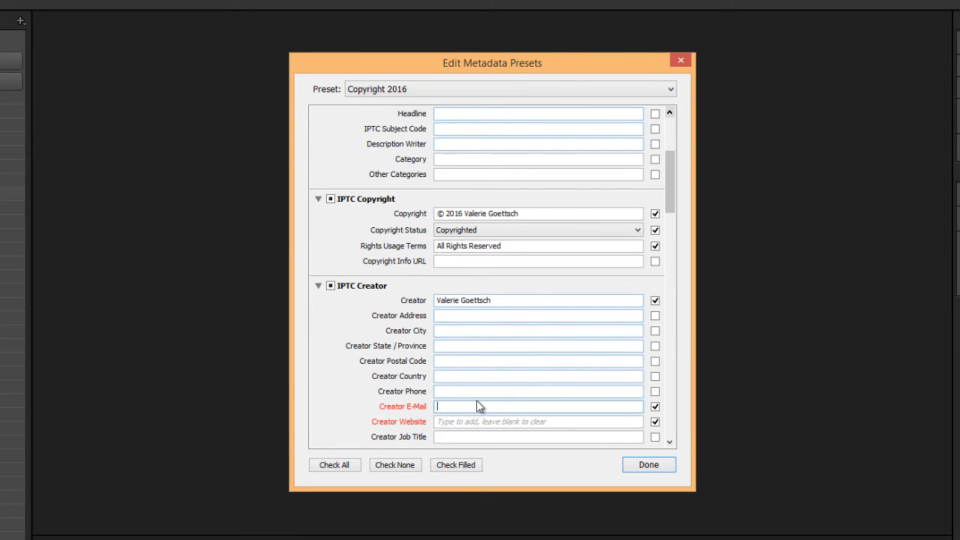
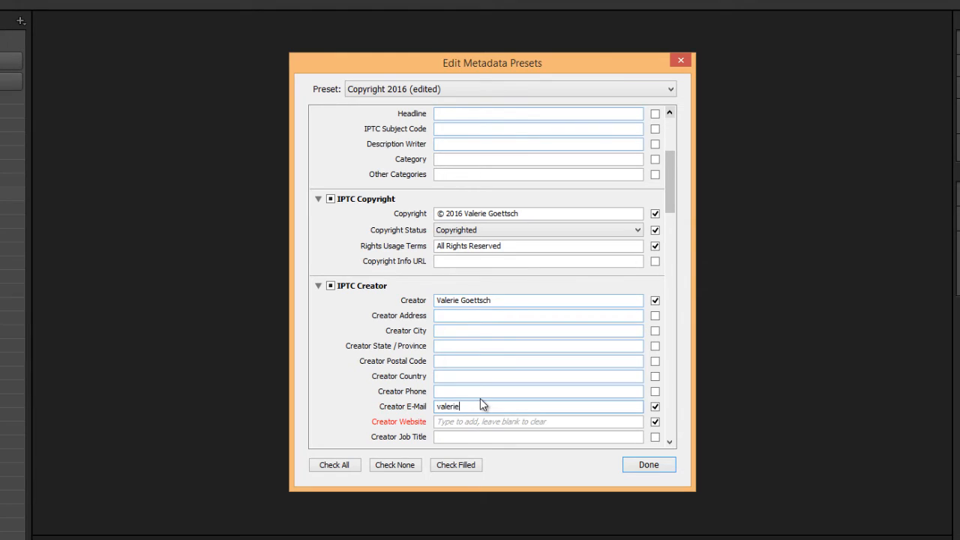
pyautogui.click(648, 467)
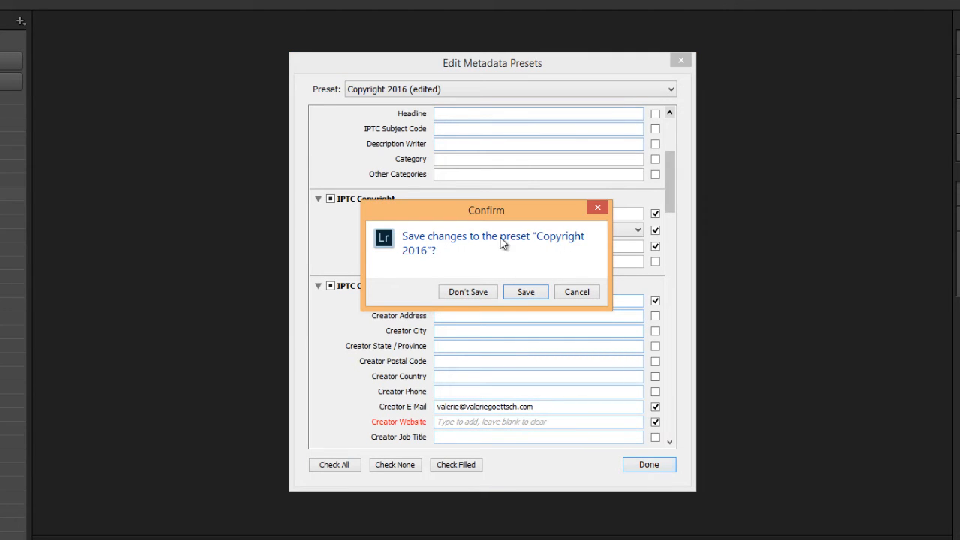
pyautogui.click(530, 292)
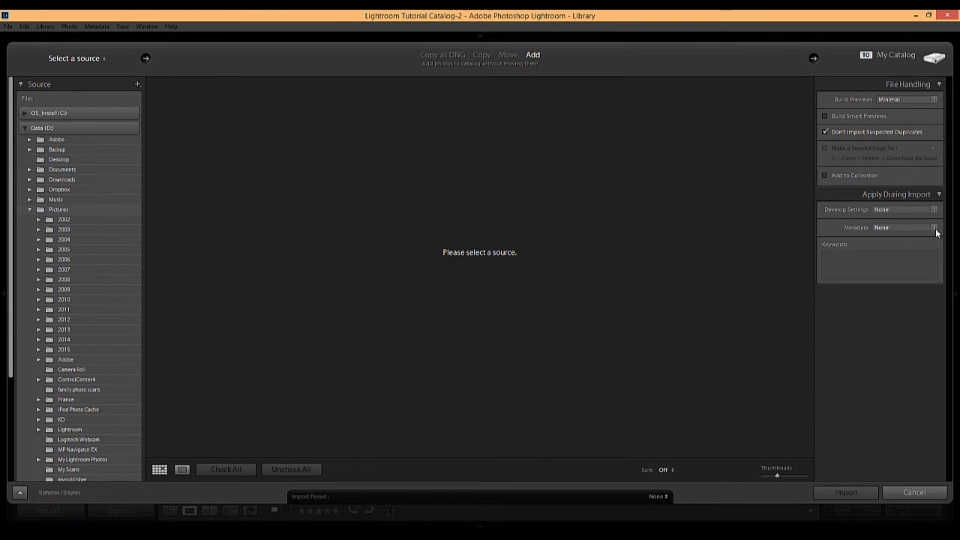
pyautogui.click(934, 228)
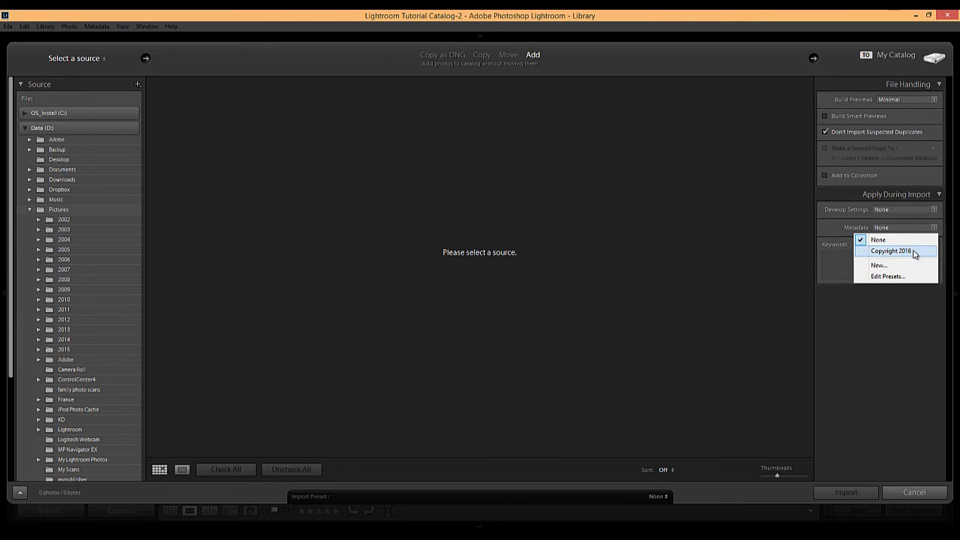
pyautogui.click(886, 277)
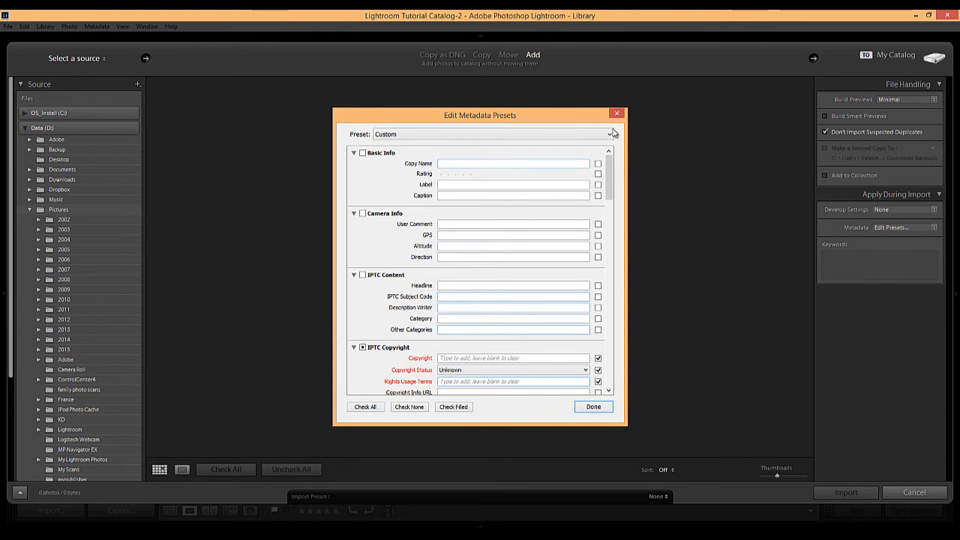
pyautogui.click(610, 135)
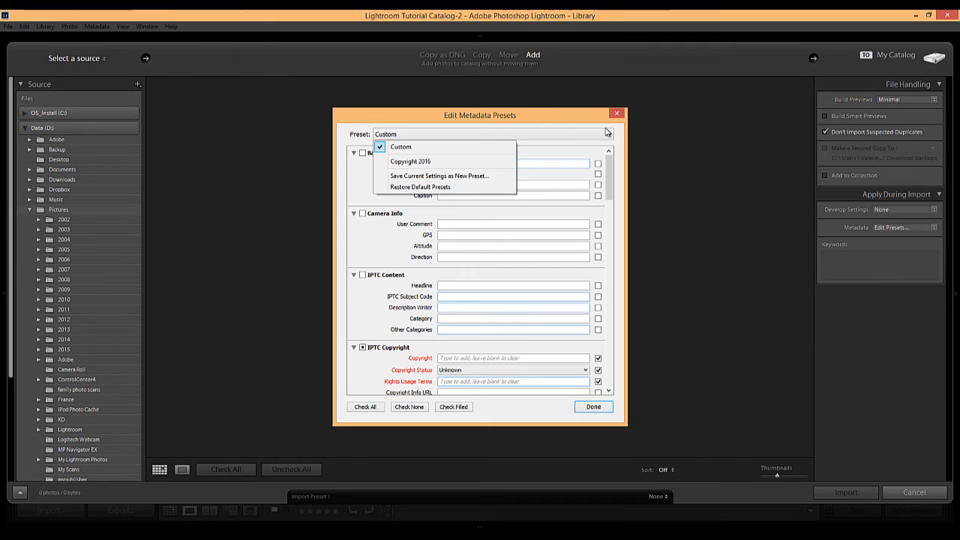
pyautogui.click(414, 162)
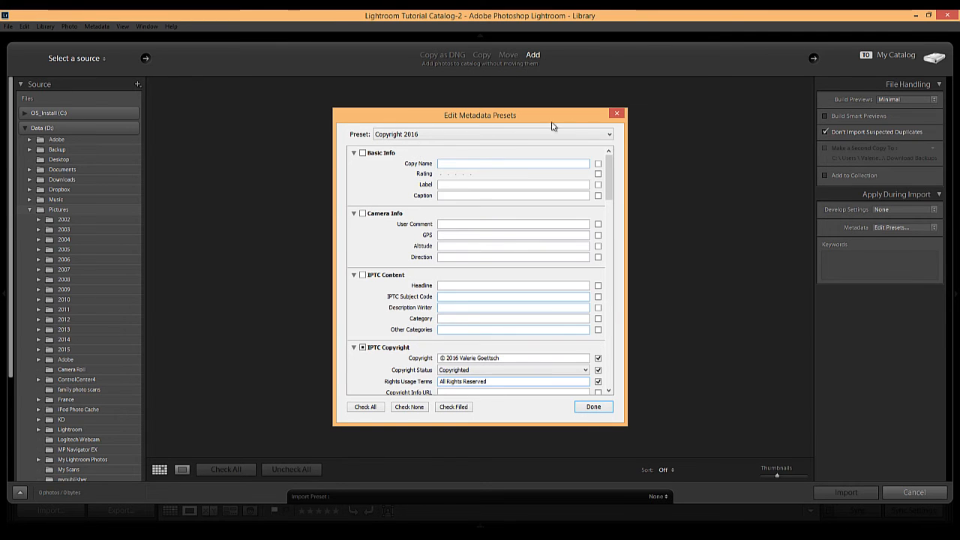
pyautogui.click(608, 135)
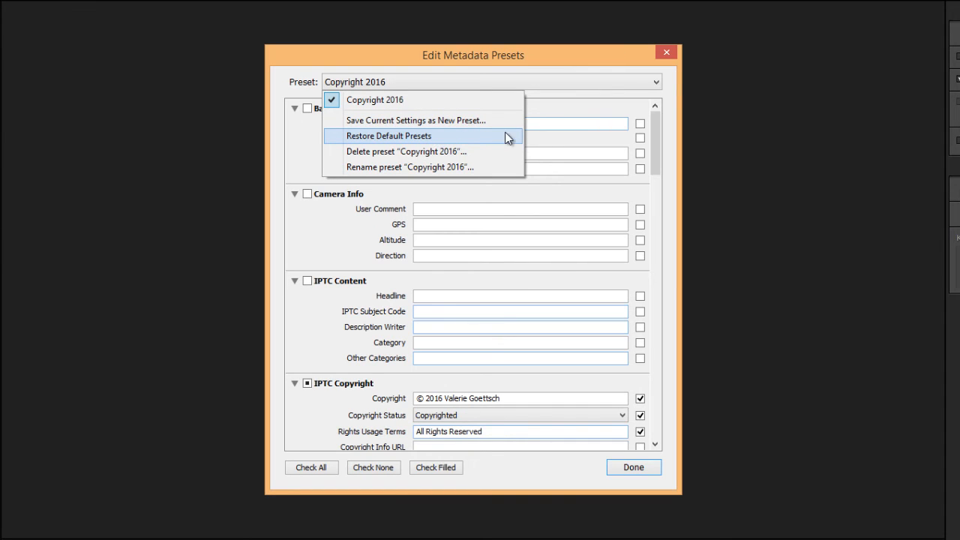
pyautogui.click(610, 59)
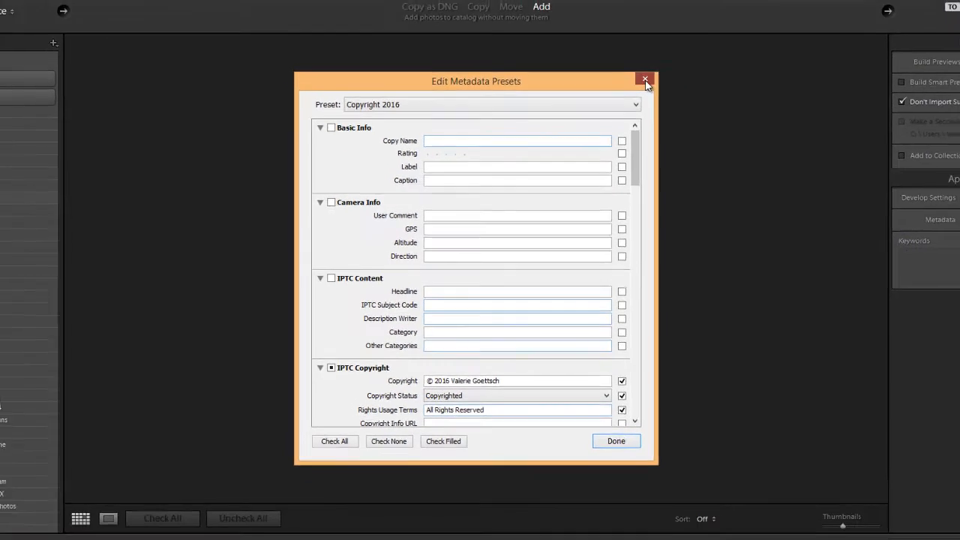
pyautogui.click(667, 54)
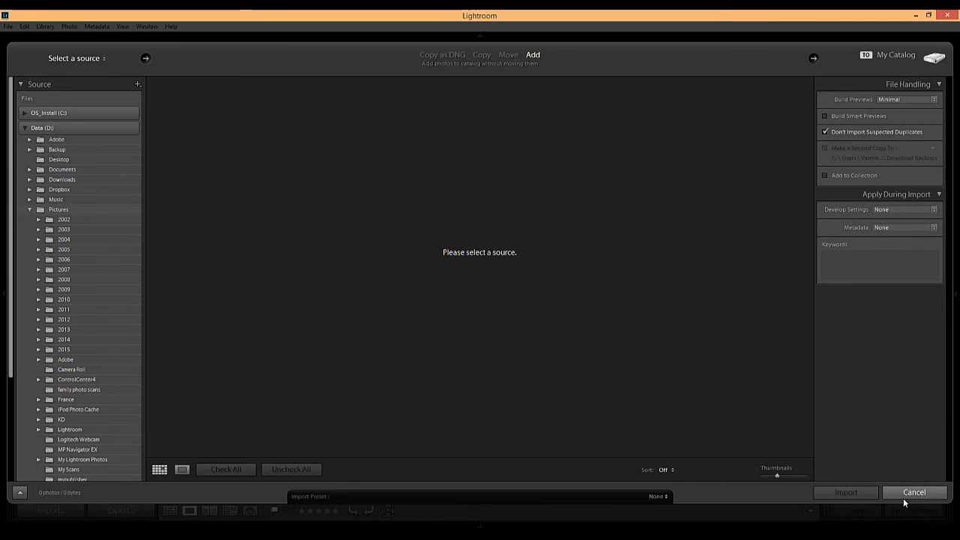
# - Cancel the import and return to the Library with the sunset photo's Metadata panel expanded
pyautogui.click(914, 492)
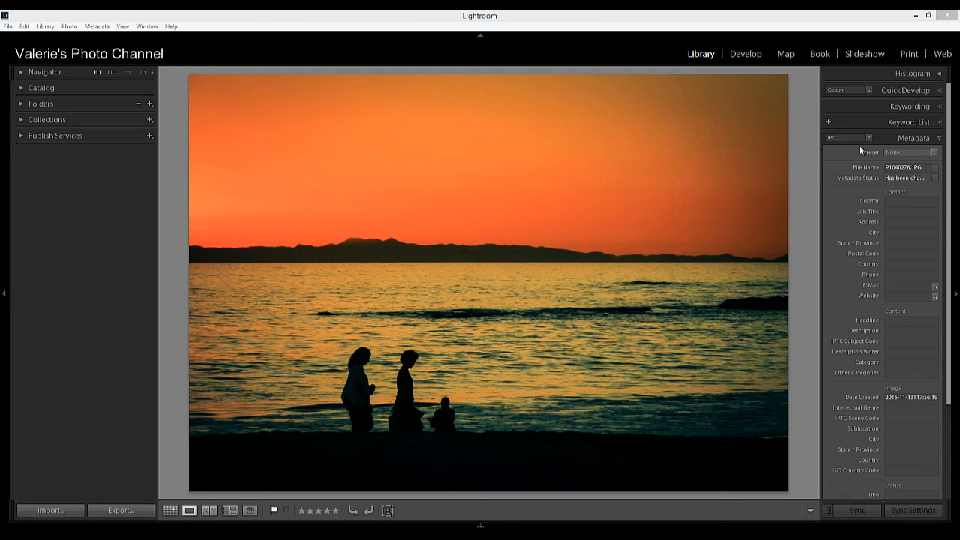
pyautogui.click(939, 139)
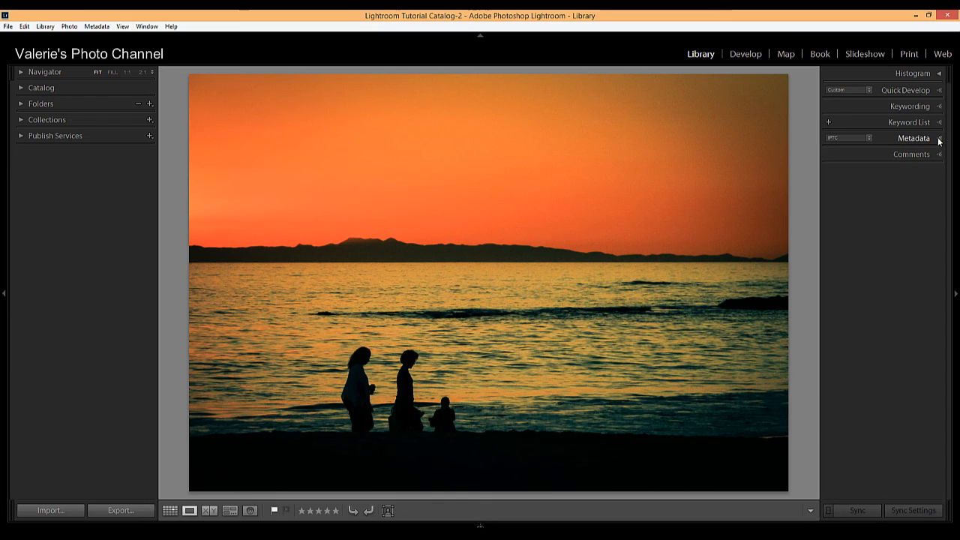
pyautogui.click(939, 139)
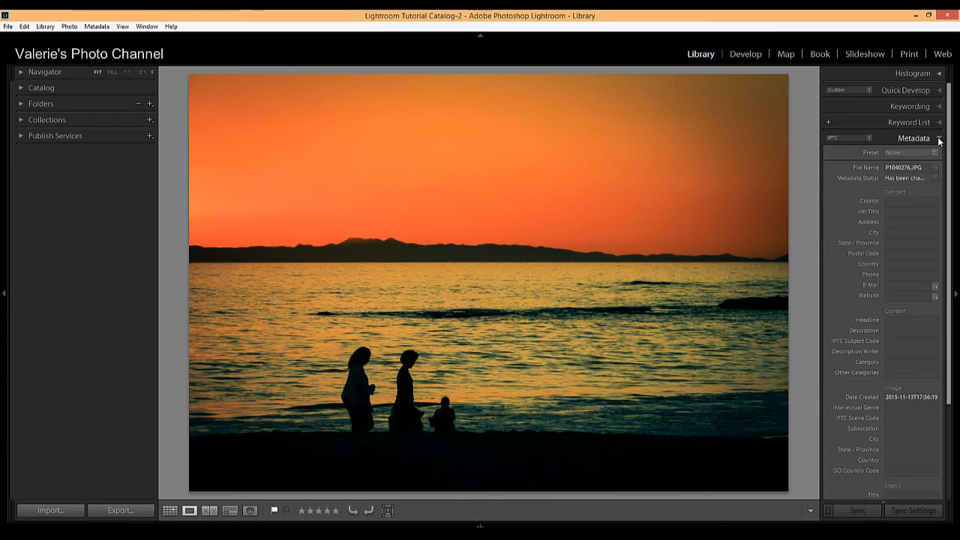
pyautogui.click(871, 138)
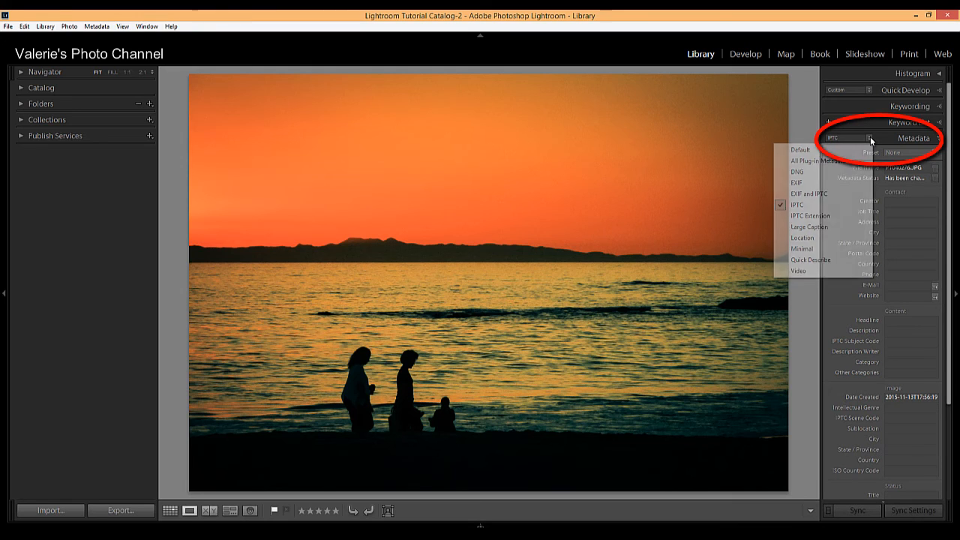
pyautogui.click(887, 139)
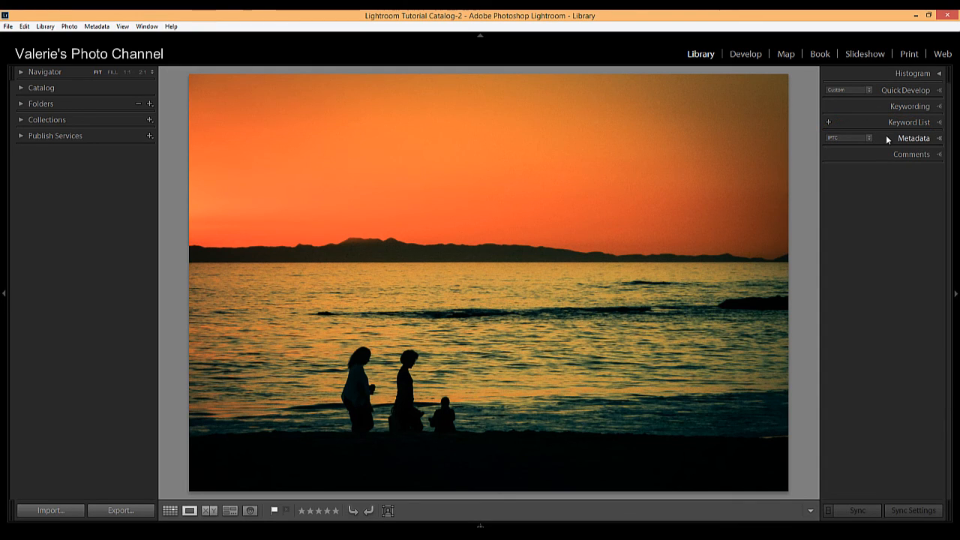
pyautogui.click(939, 140)
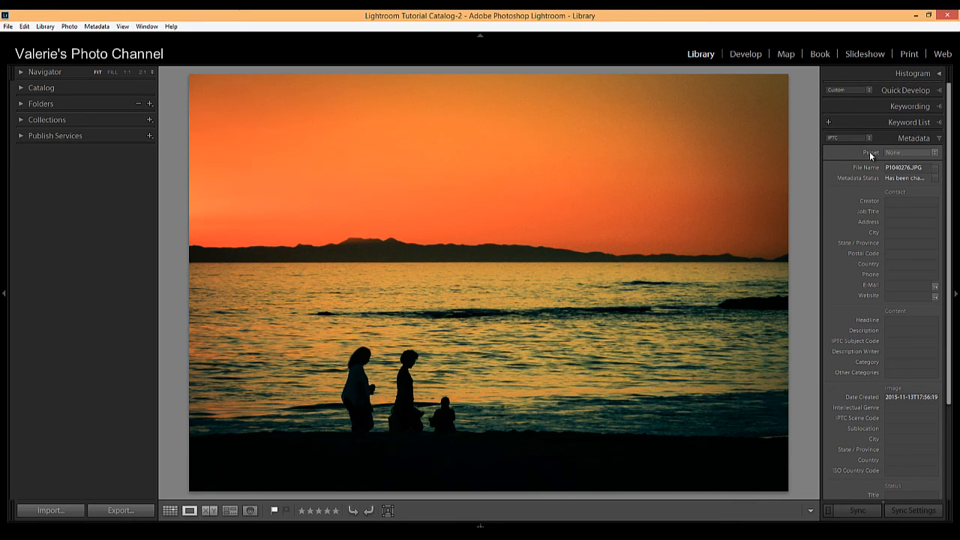
# - Check the metadata preset list and the photo's still-empty Copyright field
pyautogui.click(935, 154)
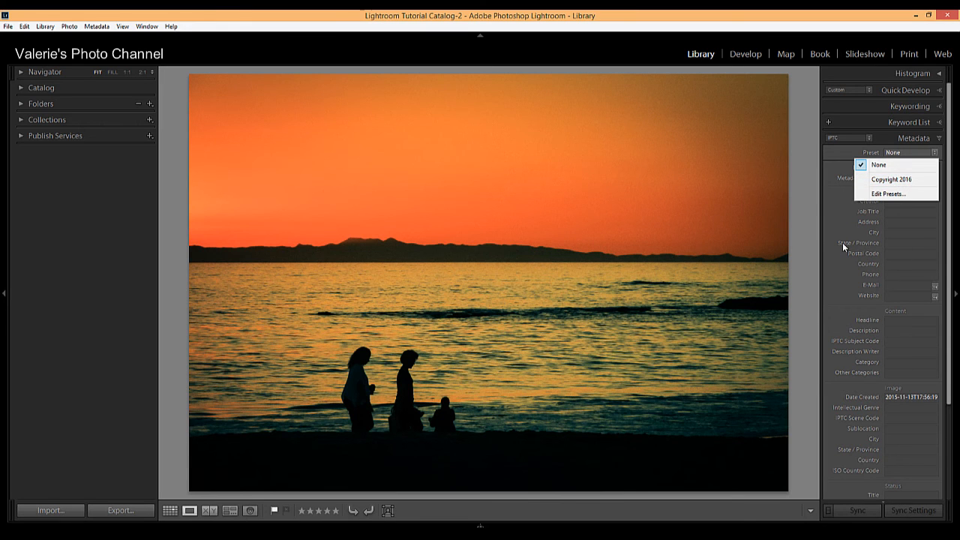
pyautogui.click(805, 217)
pyautogui.scroll(-3, 909, 272)
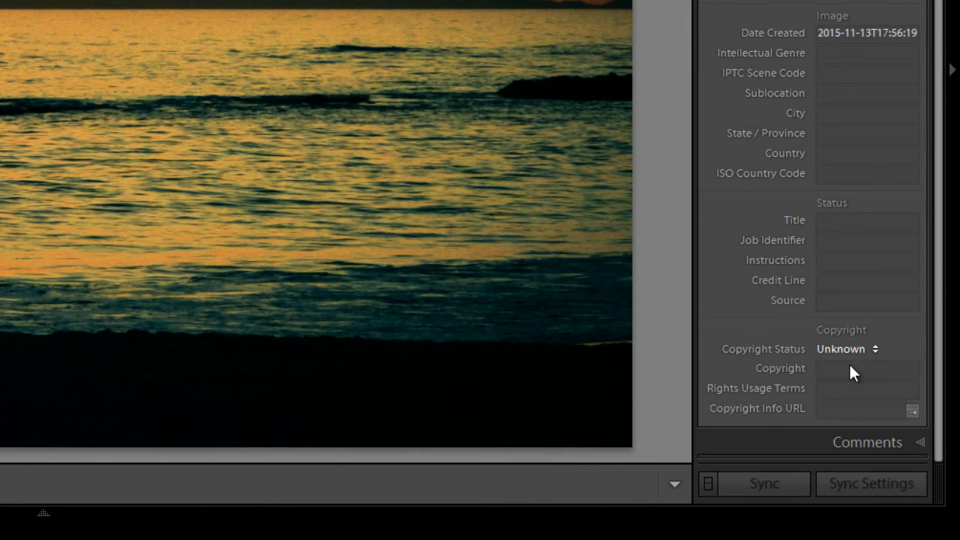
pyautogui.click(827, 371)
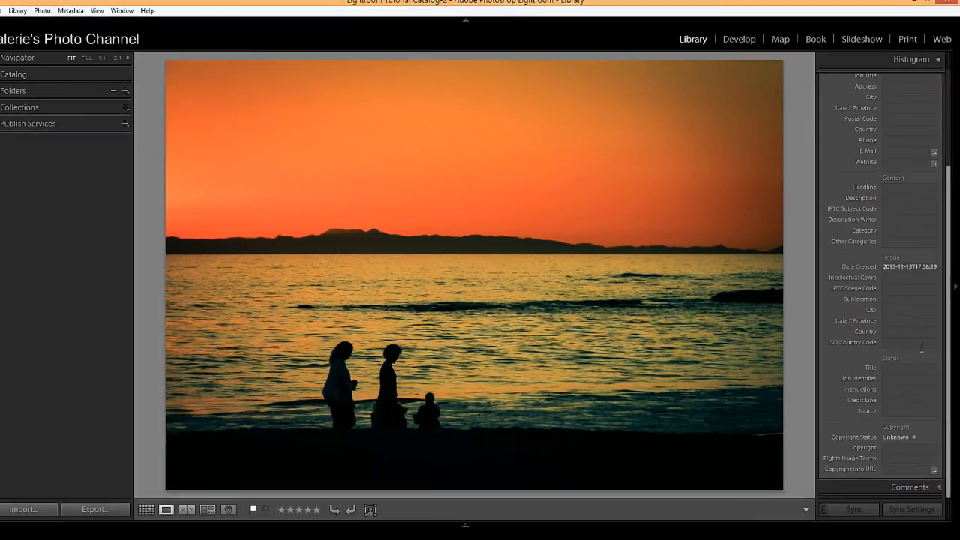
pyautogui.scroll(5, 889, 135)
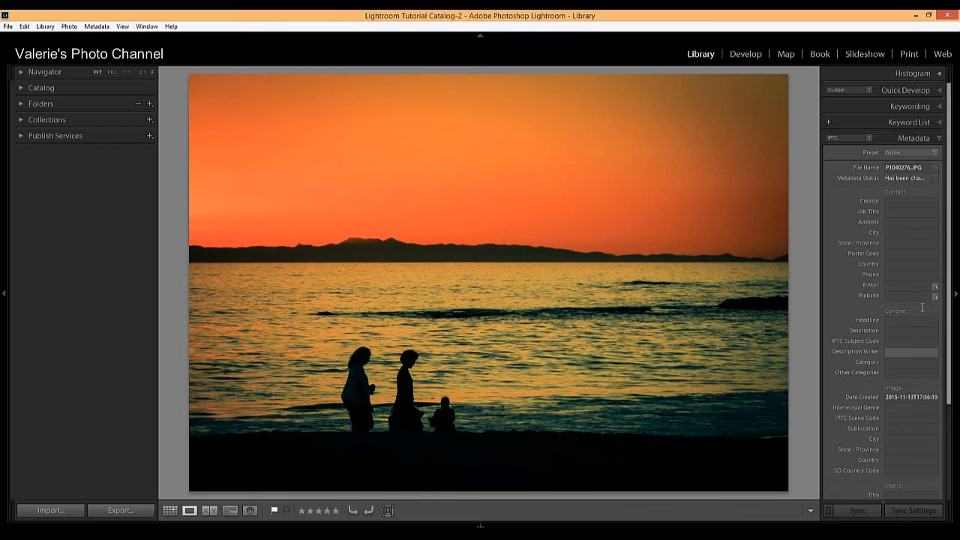
# - Apply the Copyright 2016 preset to the sunset photo and review the filled fields
pyautogui.click(934, 153)
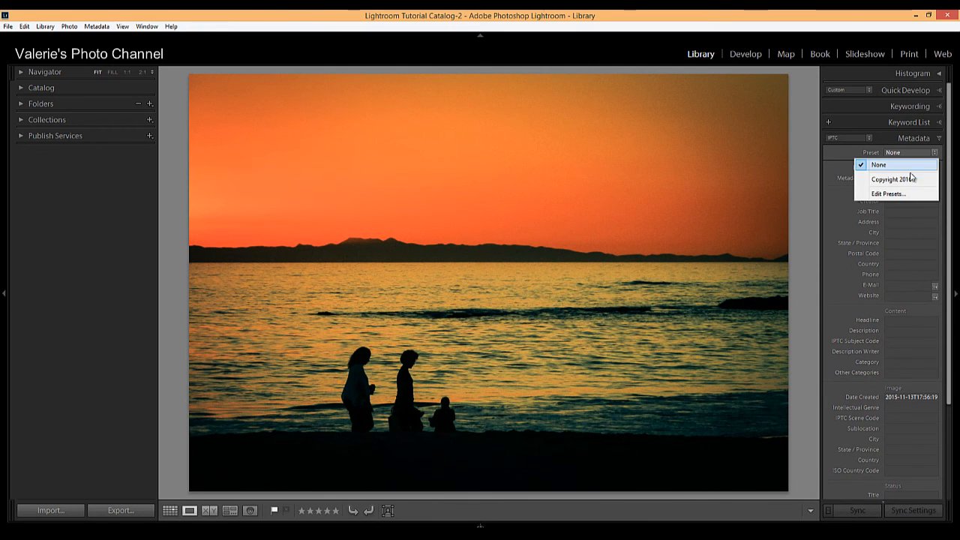
pyautogui.click(907, 180)
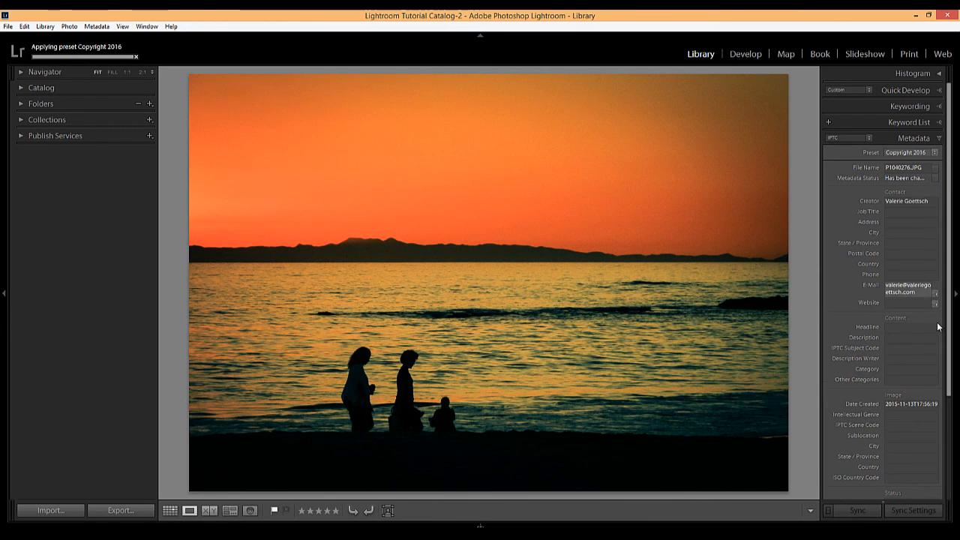
pyautogui.scroll(-2, 915, 443)
pyautogui.scroll(-3, 915, 443)
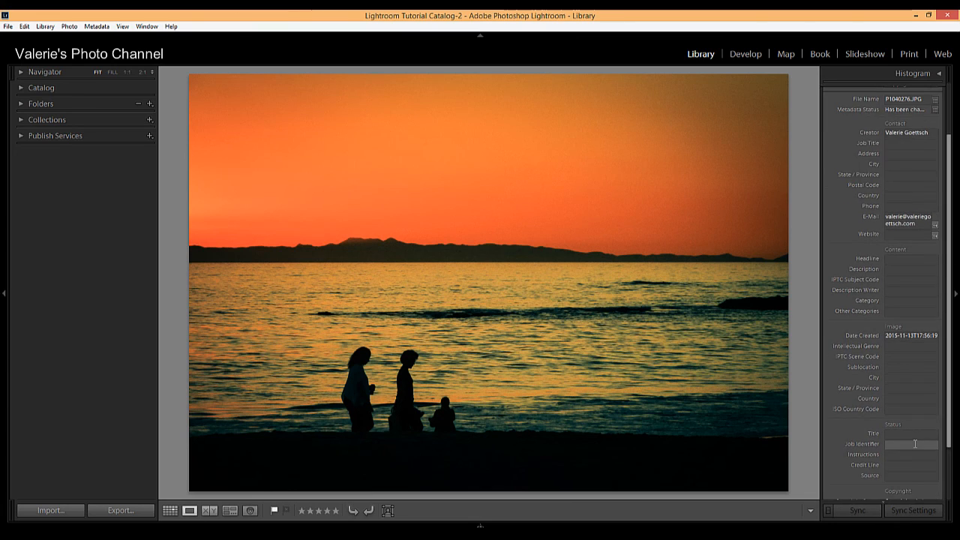